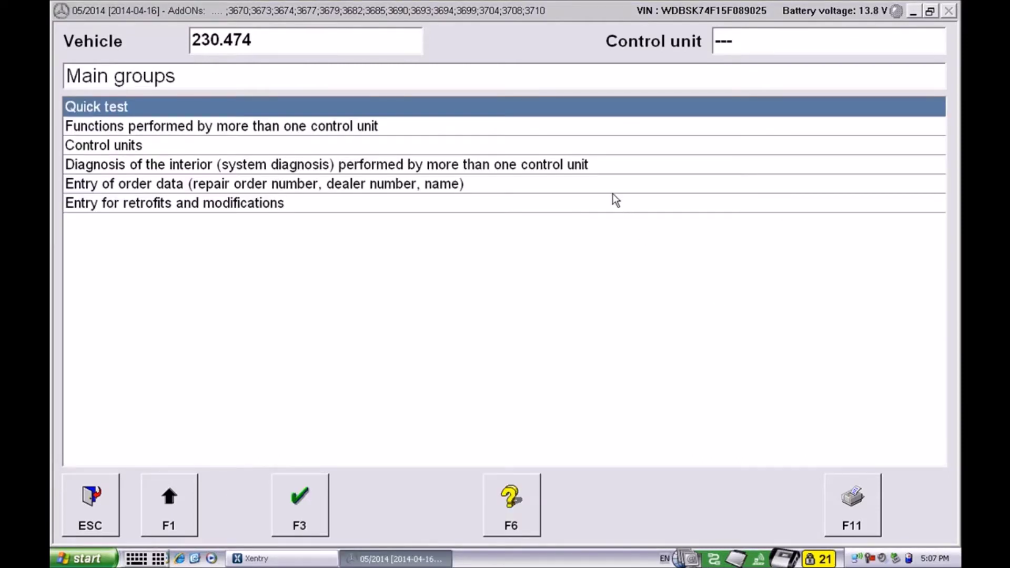
# Step: Open the ME-SFI 2.8 motor electronics control unit from the Drive control unit group
pyautogui.doubleClick(592, 141)
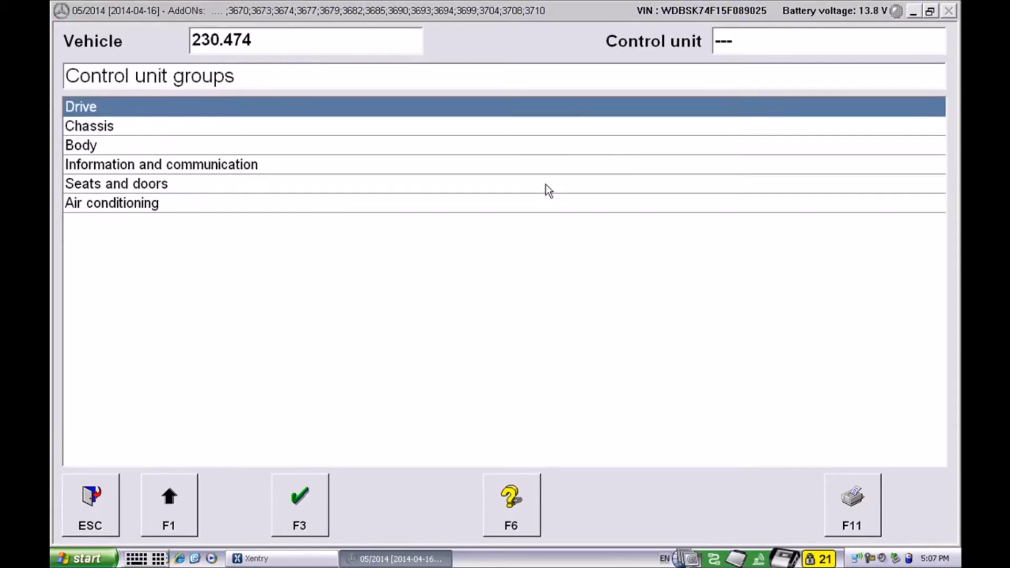
pyautogui.press('Return')
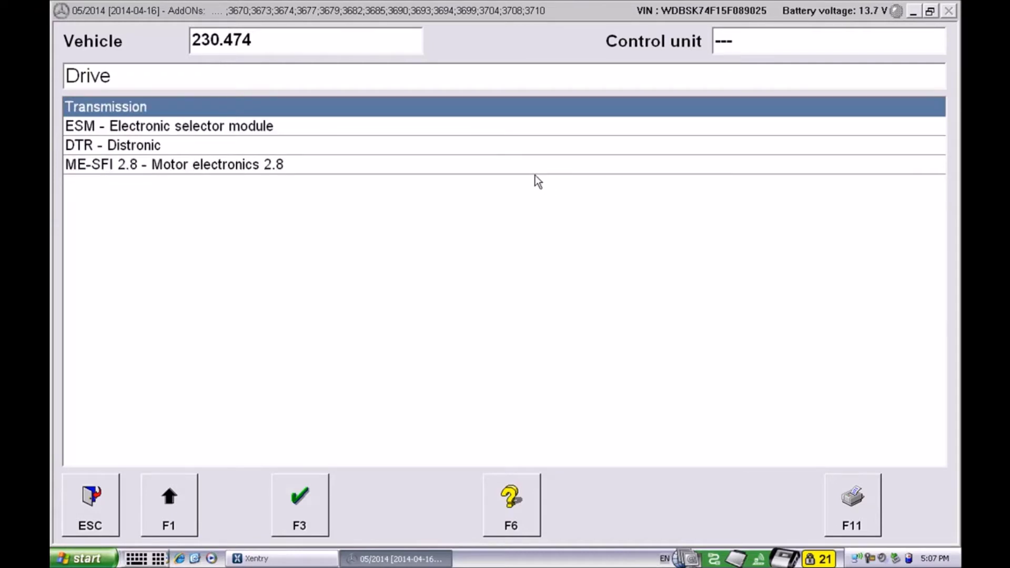
pyautogui.click(528, 166)
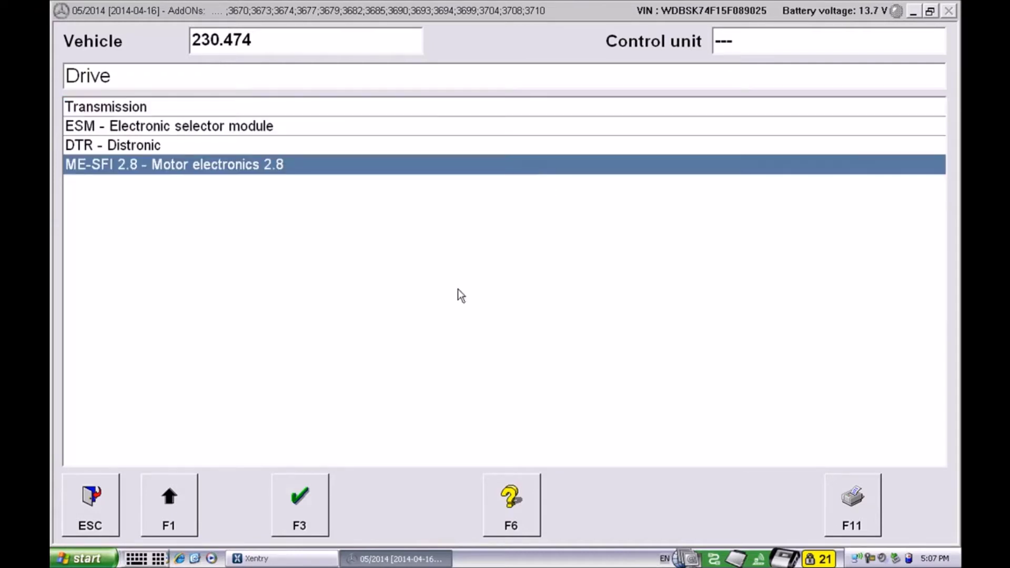
pyautogui.click(307, 489)
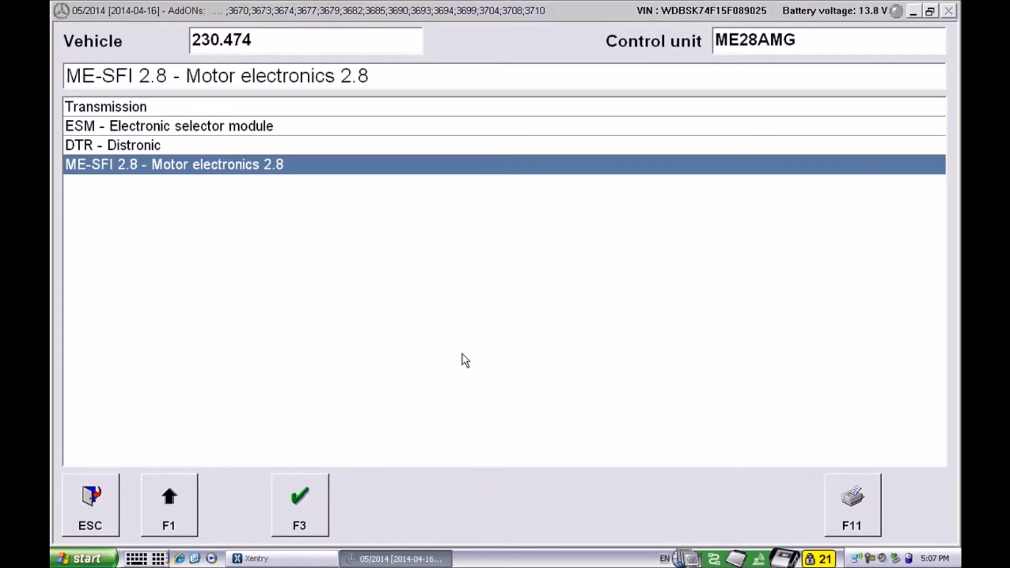
pyautogui.click(324, 507)
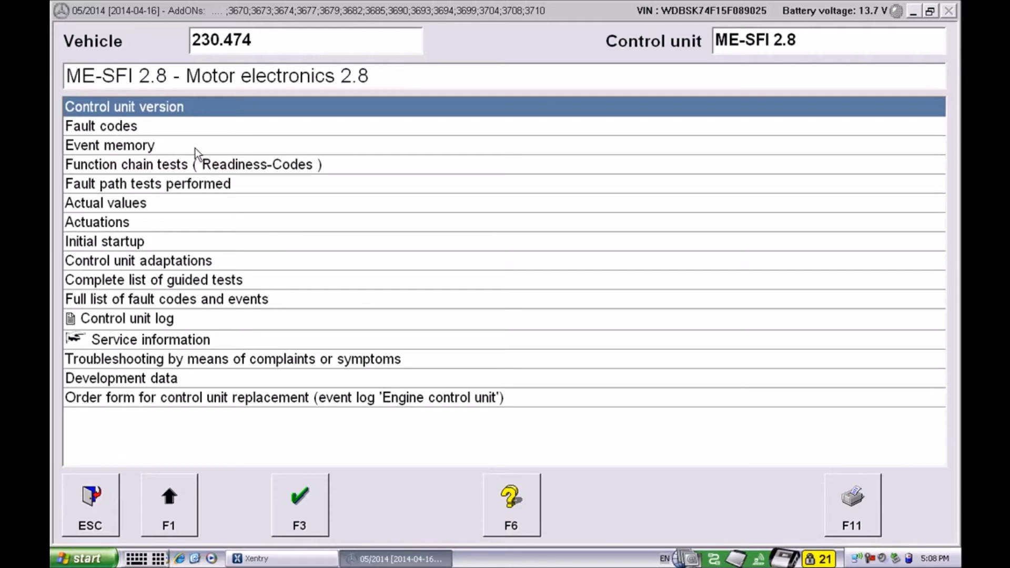
# Step: Read the engine control unit's fault codes, and check its sensor adaptation under Learning processes
pyautogui.doubleClick(178, 127)
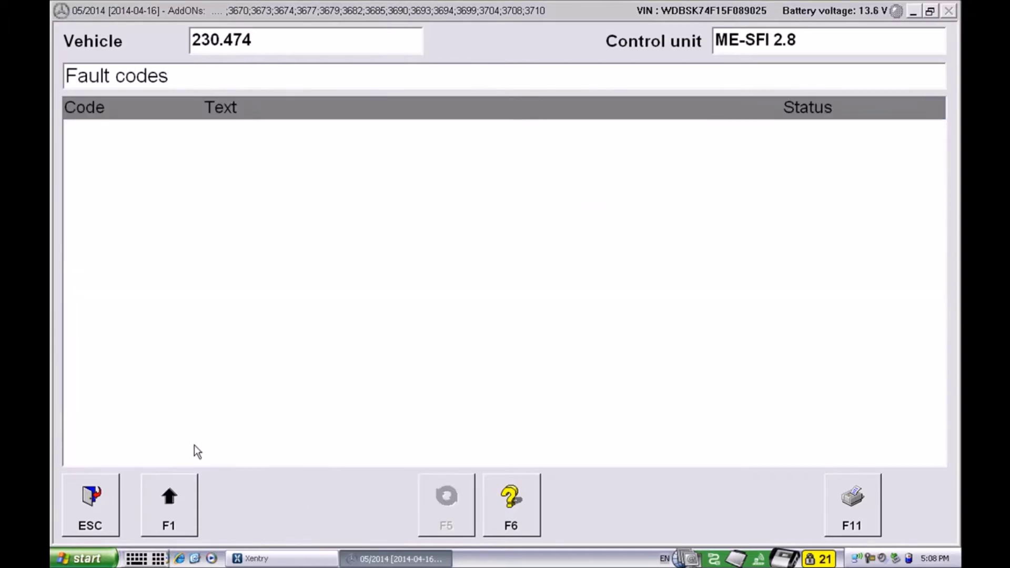
pyautogui.click(187, 504)
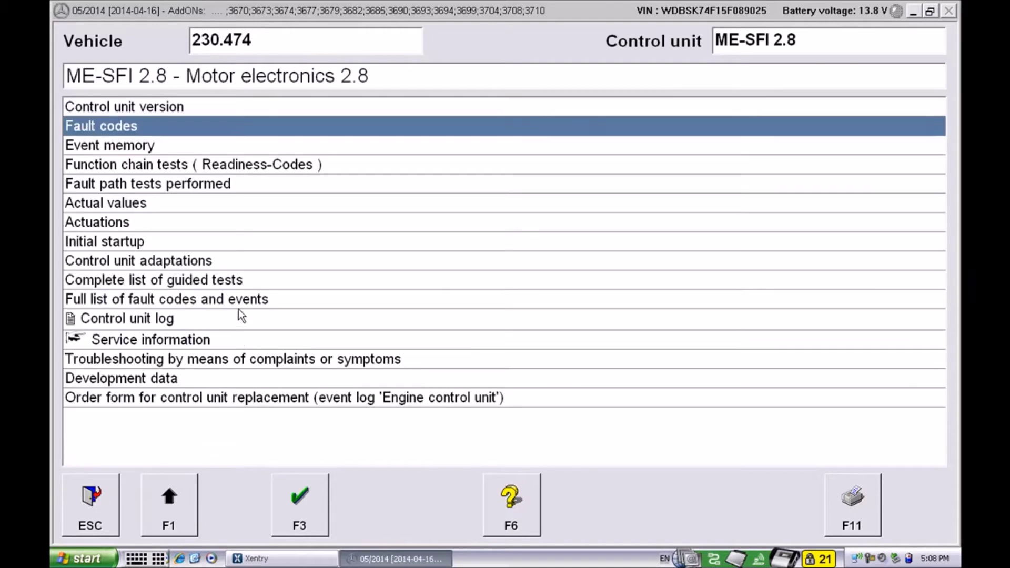
pyautogui.click(193, 261)
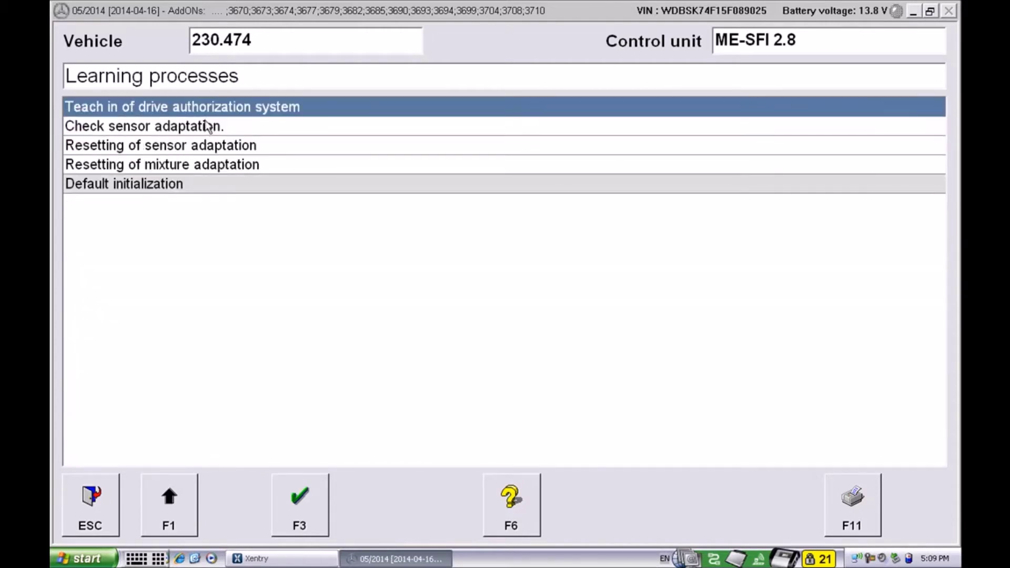
pyautogui.click(210, 126)
pyautogui.press('F3')
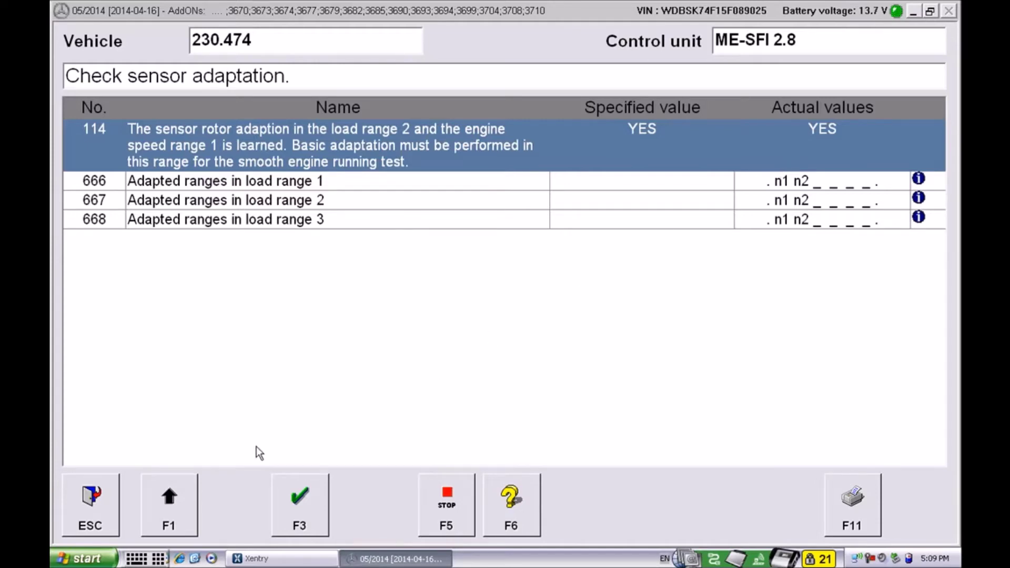
pyautogui.click(190, 499)
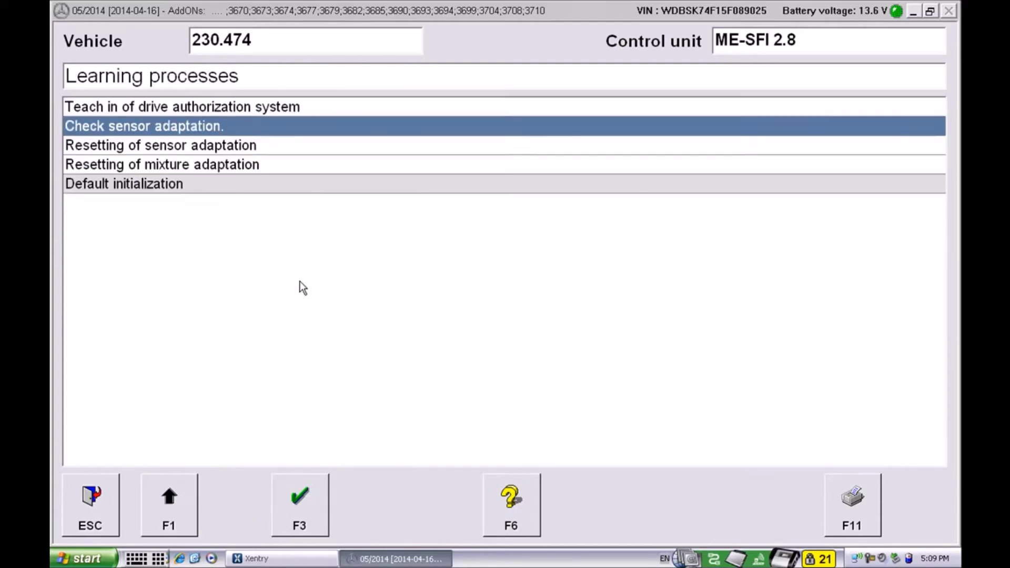
# Step: Perform the default initialization of the engine control unit, erasing its self-adaptations
pyautogui.click(280, 190)
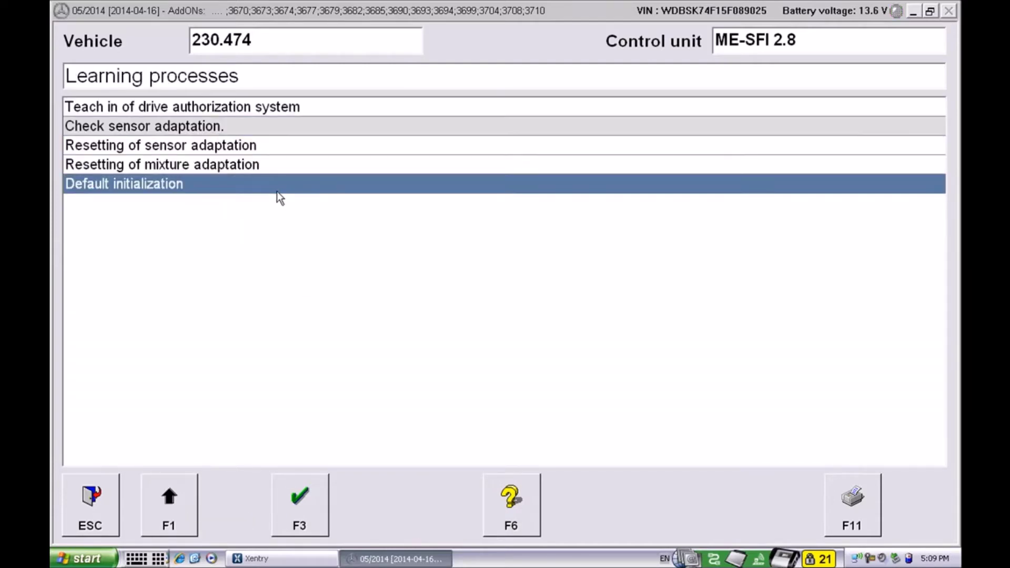
pyautogui.click(312, 190)
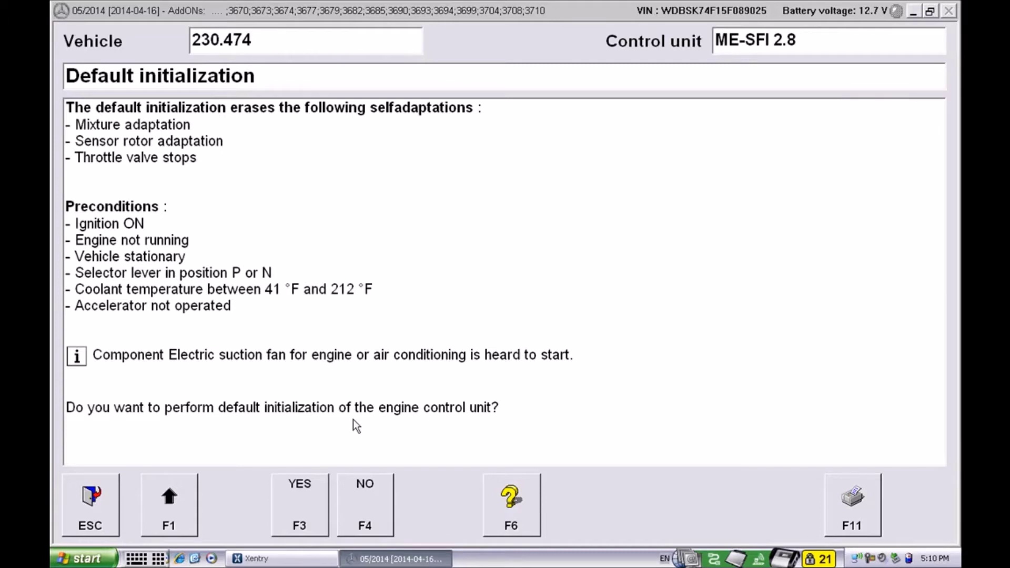
pyautogui.click(315, 503)
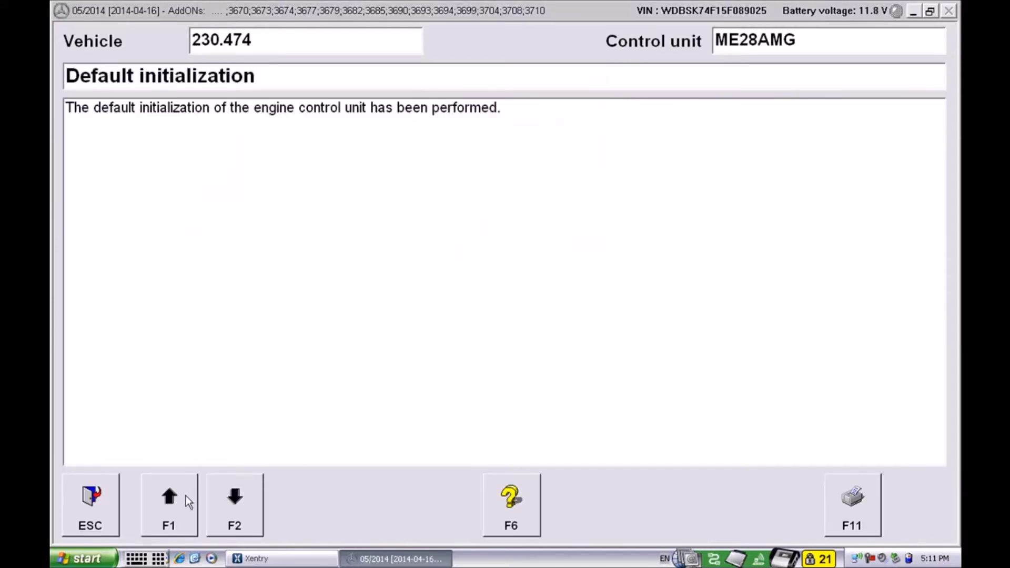
pyautogui.click(234, 498)
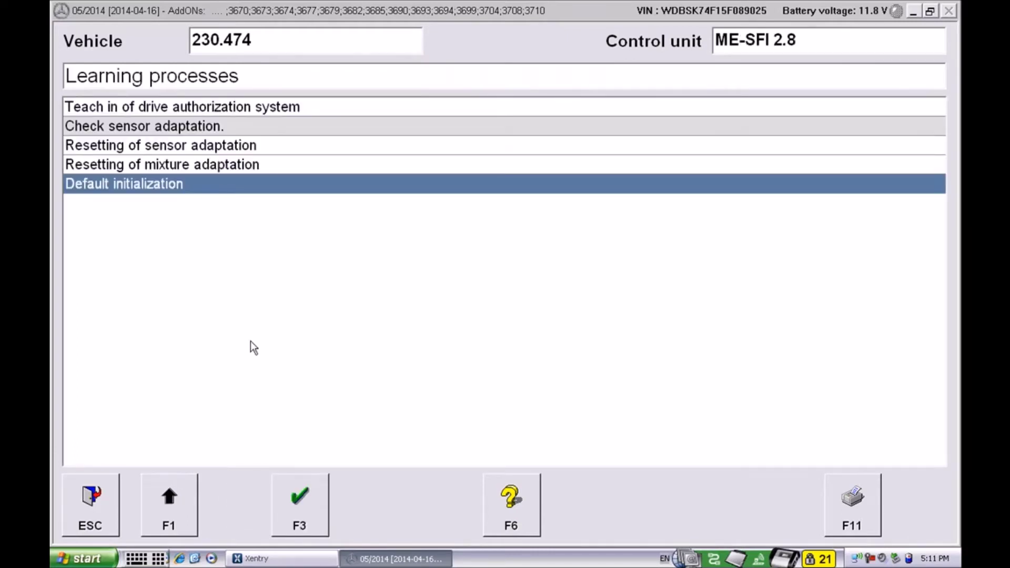
# Step: Check the sensor rotor adaptation values again and return to Control unit adaptations
pyautogui.click(231, 126)
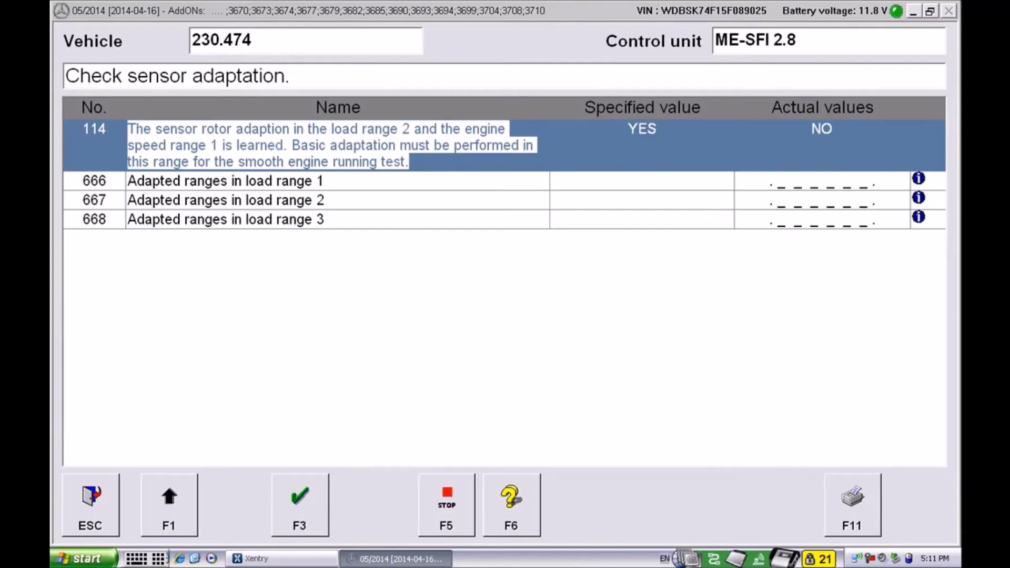
pyautogui.click(163, 492)
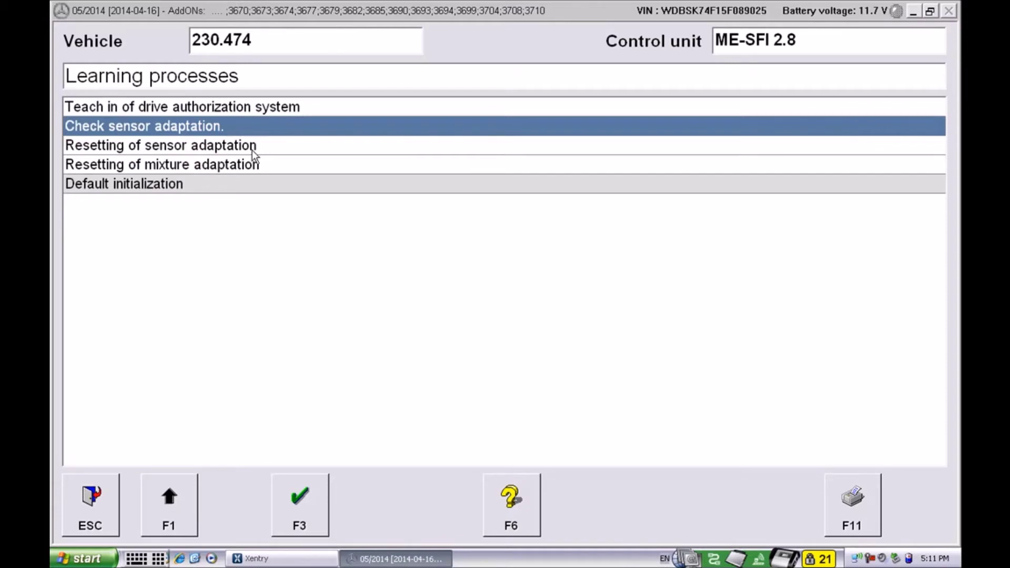
pyautogui.click(186, 489)
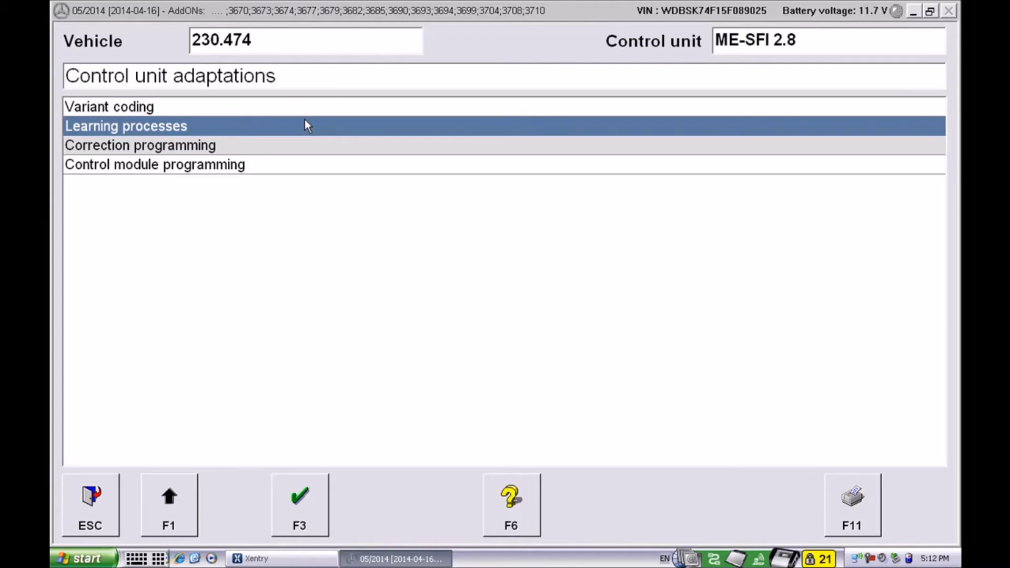
# Step: Start the correction programming of the idling specified speed with the selector lever in position P or N
pyautogui.click(288, 146)
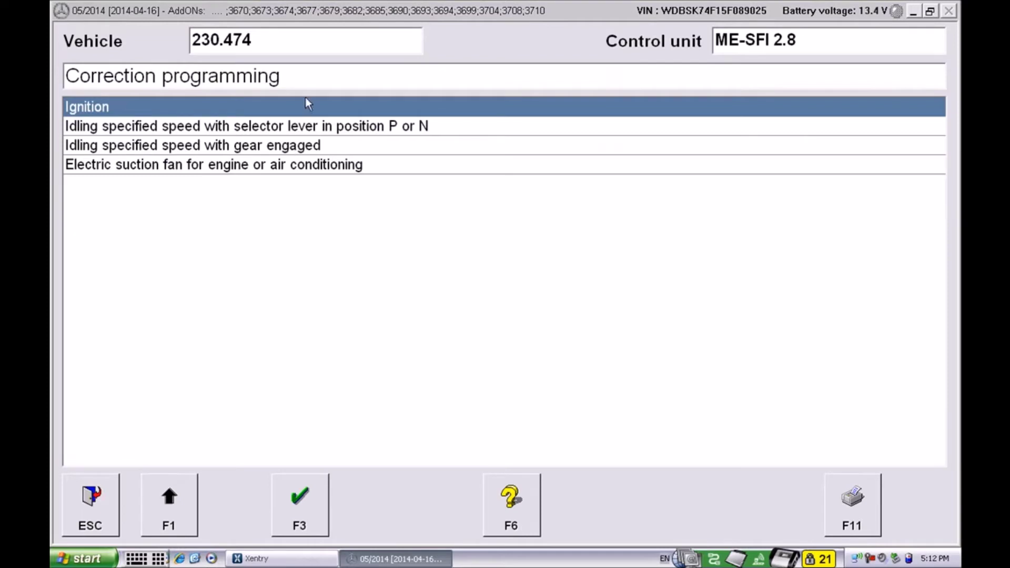
pyautogui.click(324, 132)
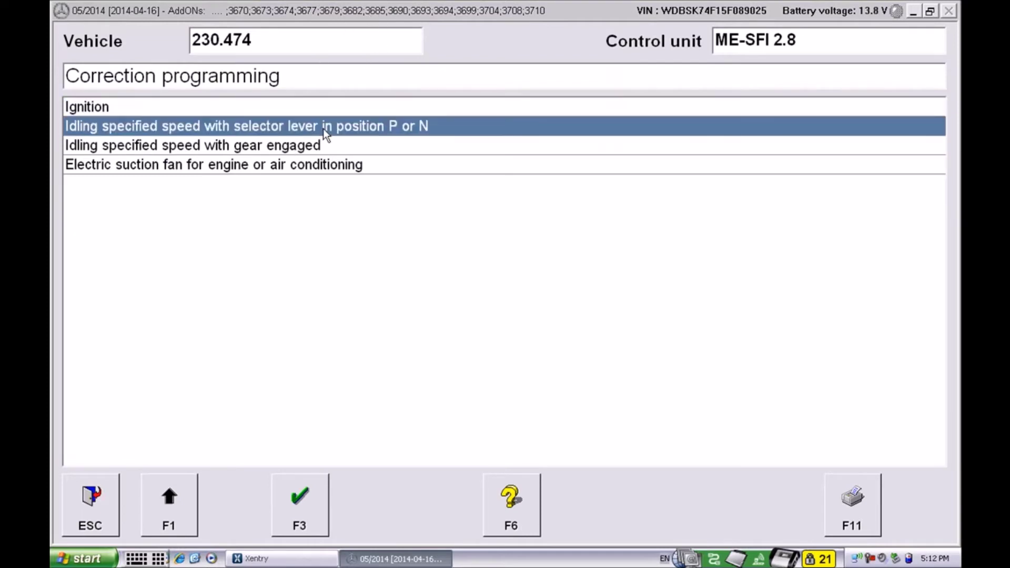
pyautogui.doubleClick(323, 128)
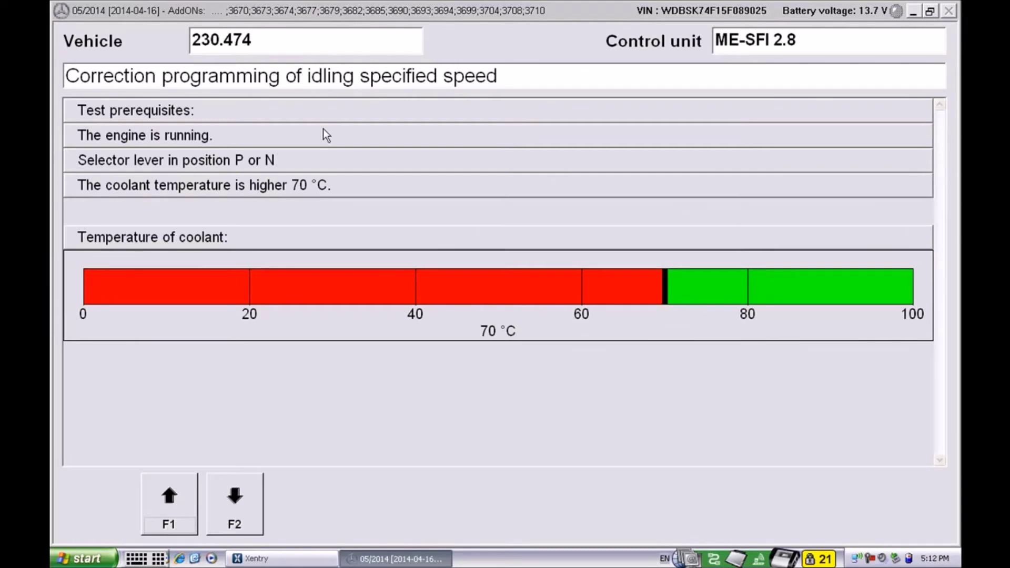
pyautogui.click(255, 490)
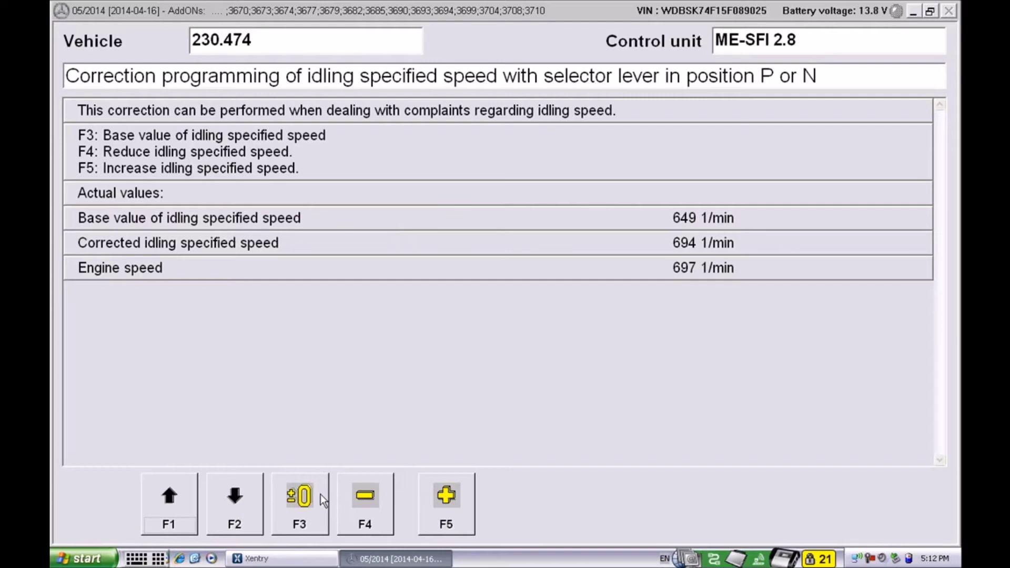
# Step: Reduce the corrected idling specified speed for P or N to 669 1/min
pyautogui.click(368, 497)
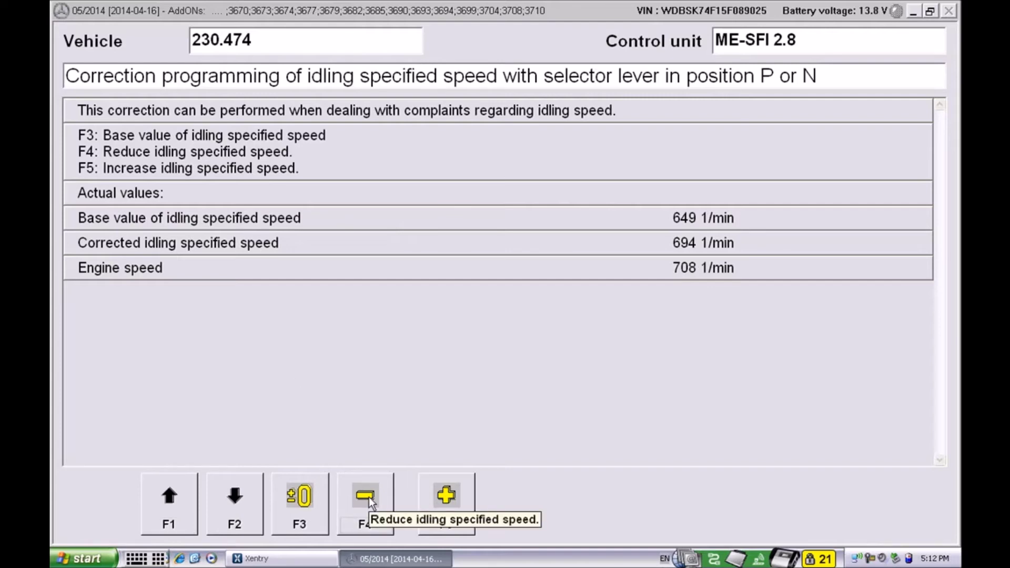
pyautogui.click(368, 497)
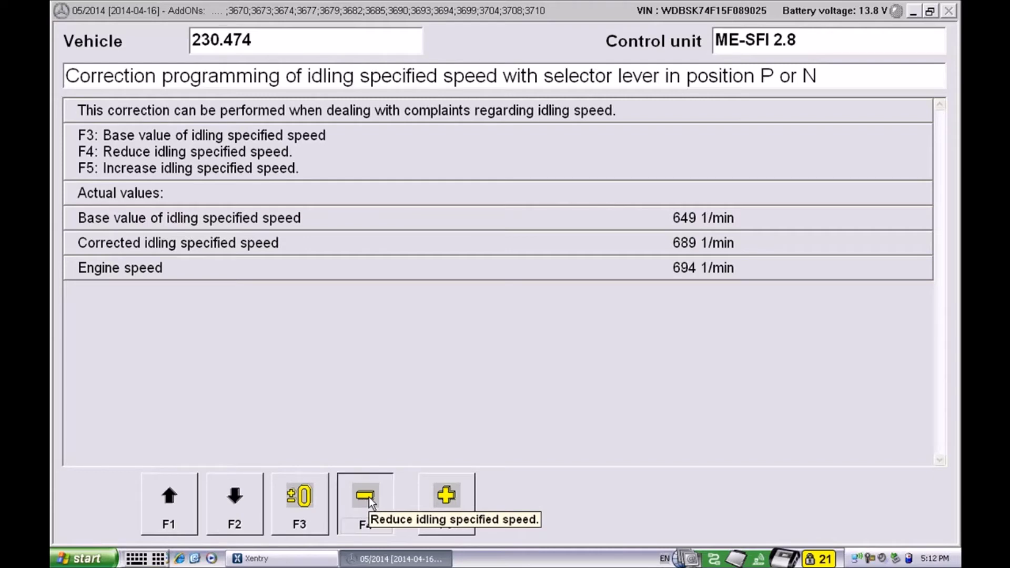
pyautogui.click(369, 497)
pyautogui.click(368, 498)
pyautogui.click(369, 495)
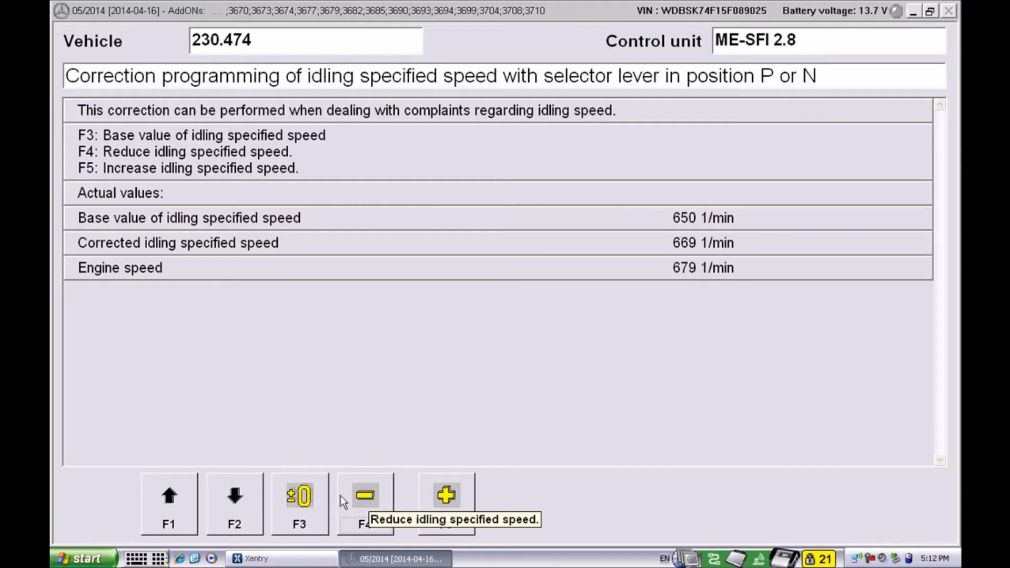
# Step: Reset the P or N idling speed to its base value, and increase the corrected speed to 700 1/min
pyautogui.click(319, 496)
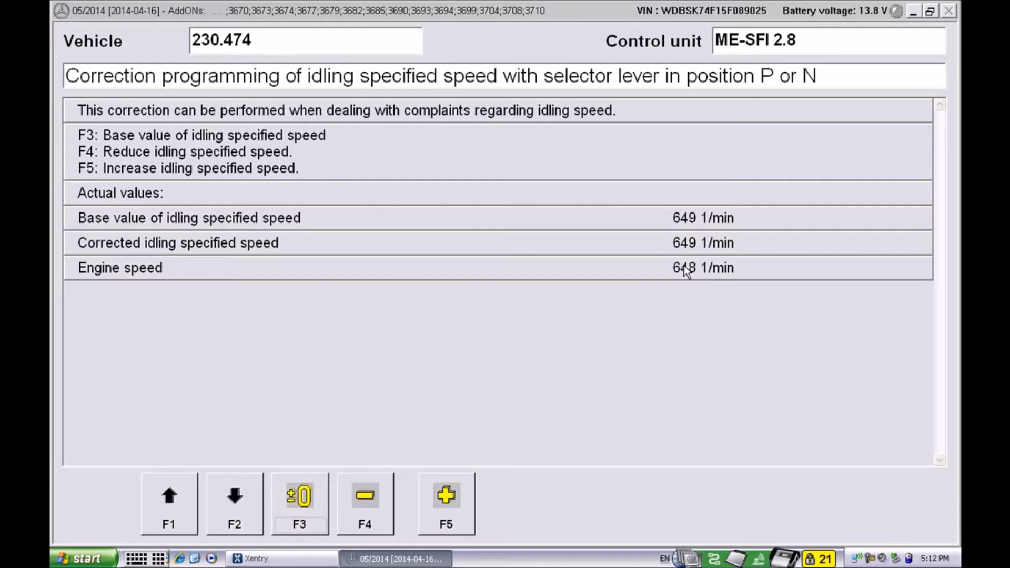
pyautogui.click(445, 503)
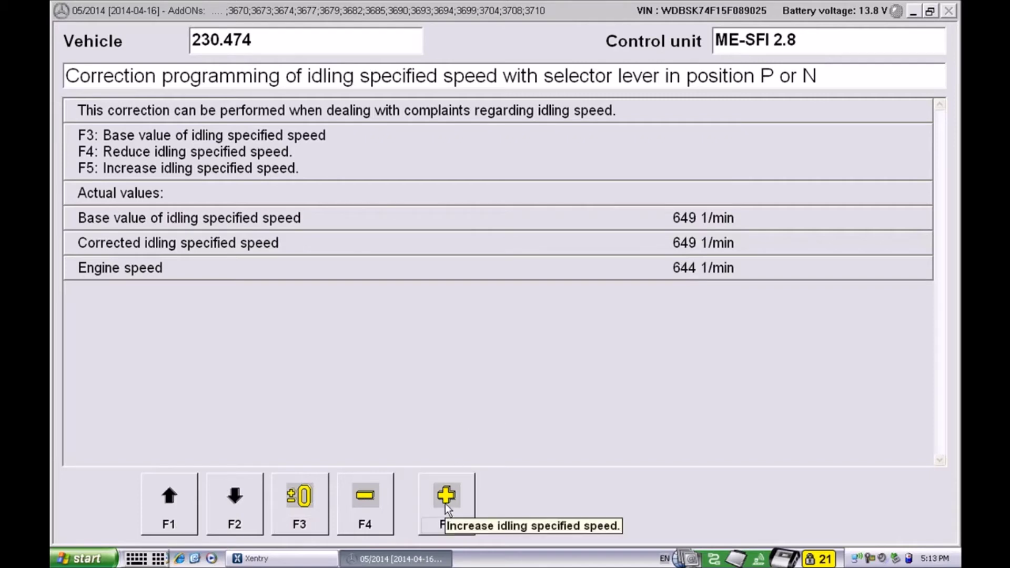
pyautogui.click(445, 504)
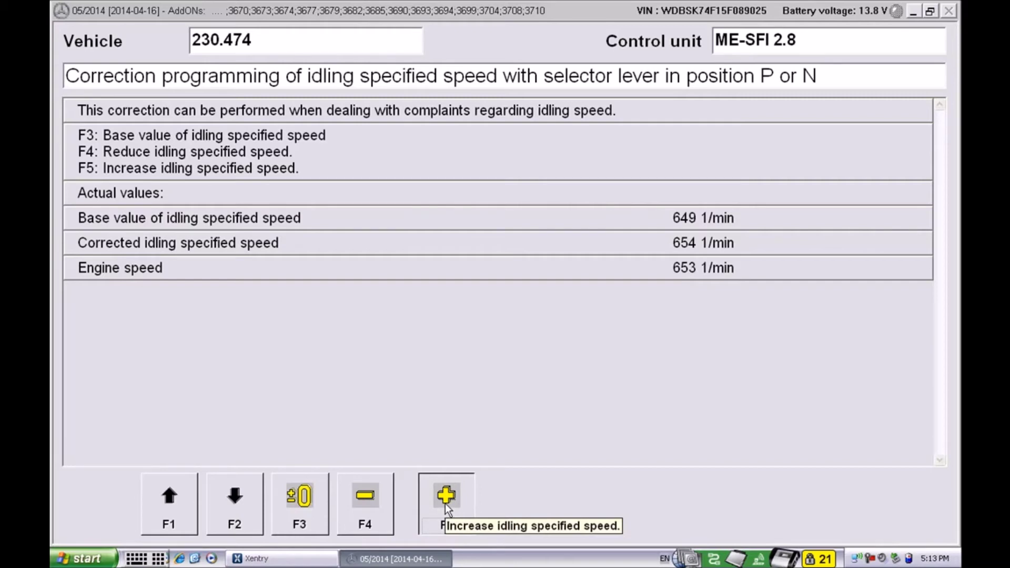
pyautogui.click(445, 503)
pyautogui.click(445, 503)
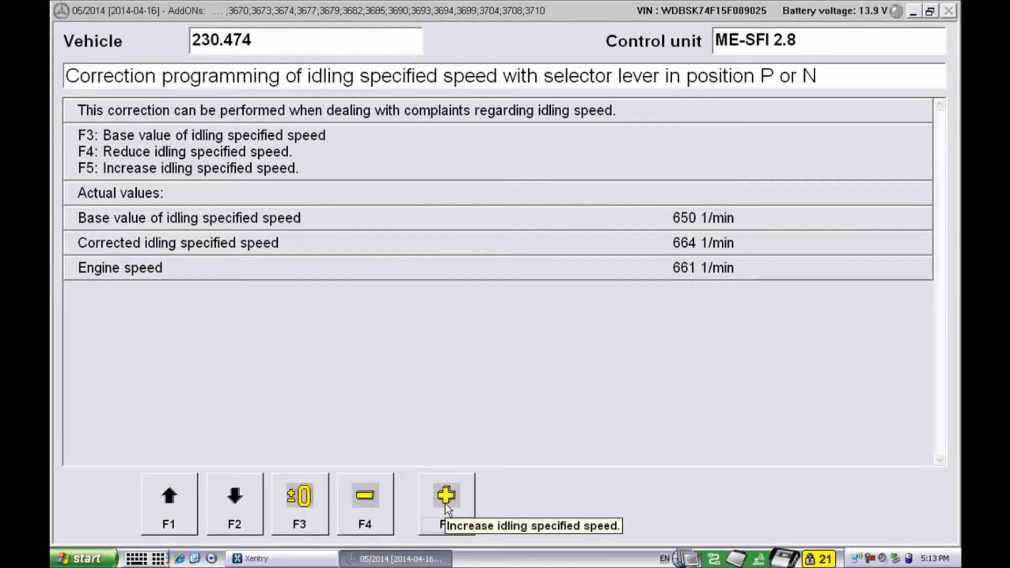
pyautogui.click(446, 502)
pyautogui.click(445, 501)
pyautogui.click(445, 501)
pyautogui.click(446, 500)
pyautogui.click(445, 500)
pyautogui.click(445, 499)
pyautogui.click(445, 499)
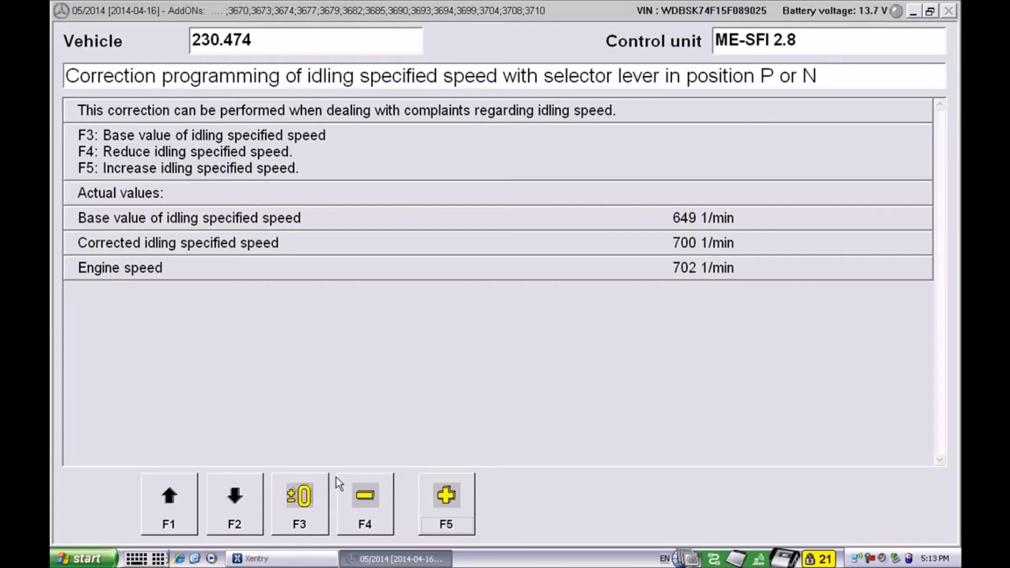
pyautogui.click(175, 506)
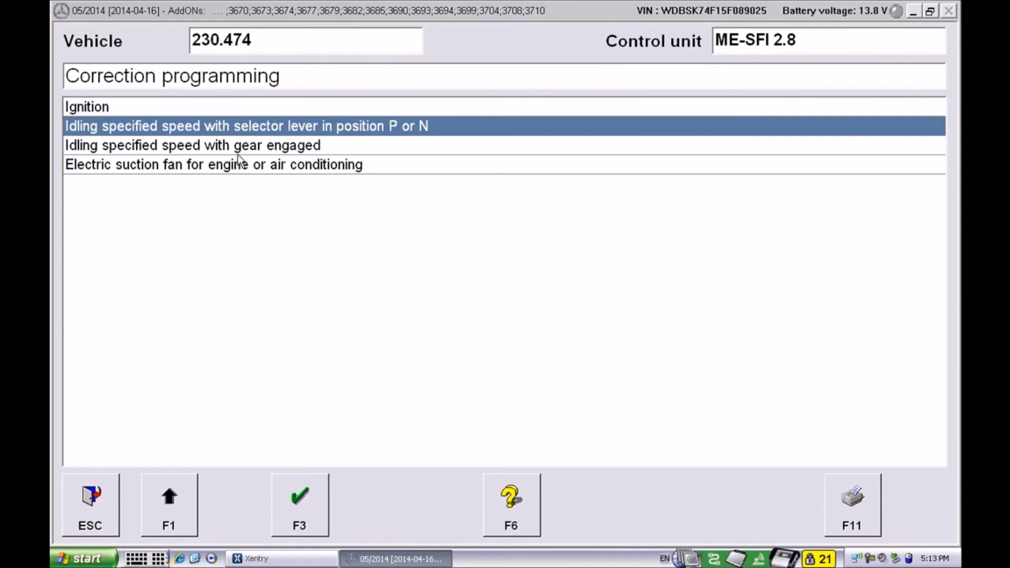
# Step: Start the idling speed correction with gear engaged and reset the corrected speed to its base value
pyautogui.click(238, 158)
pyautogui.click(238, 148)
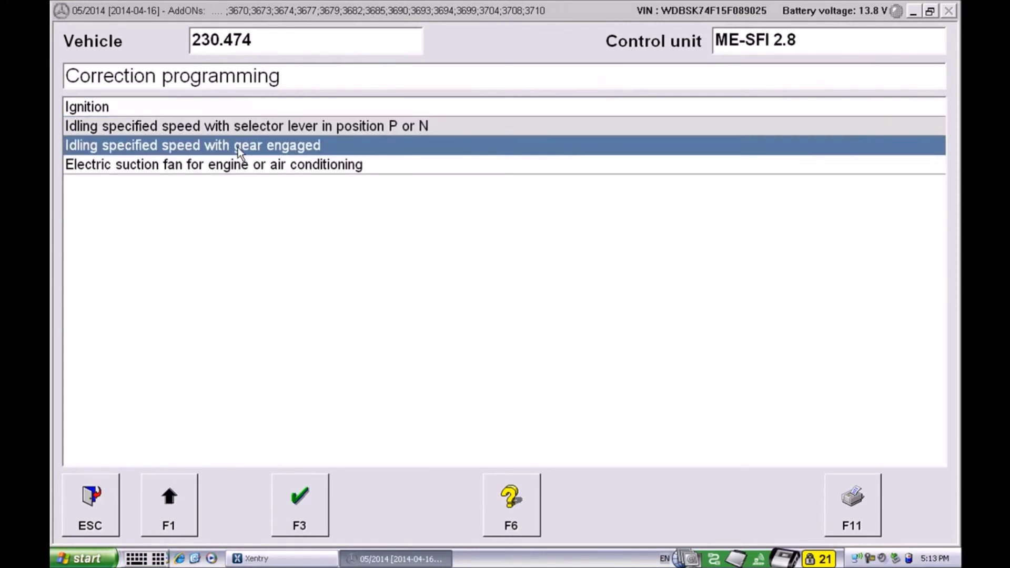
pyautogui.doubleClick(238, 147)
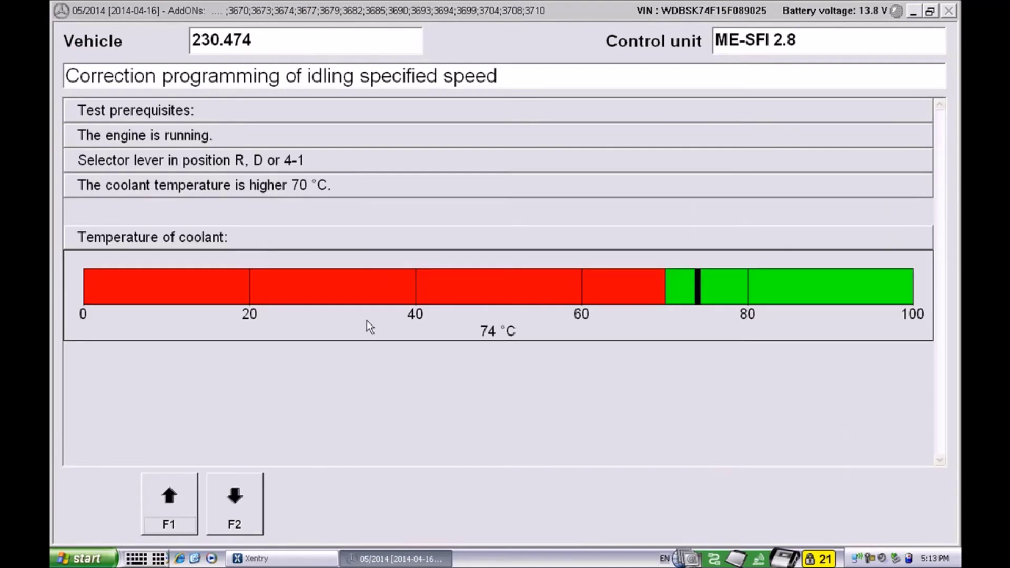
pyautogui.click(249, 491)
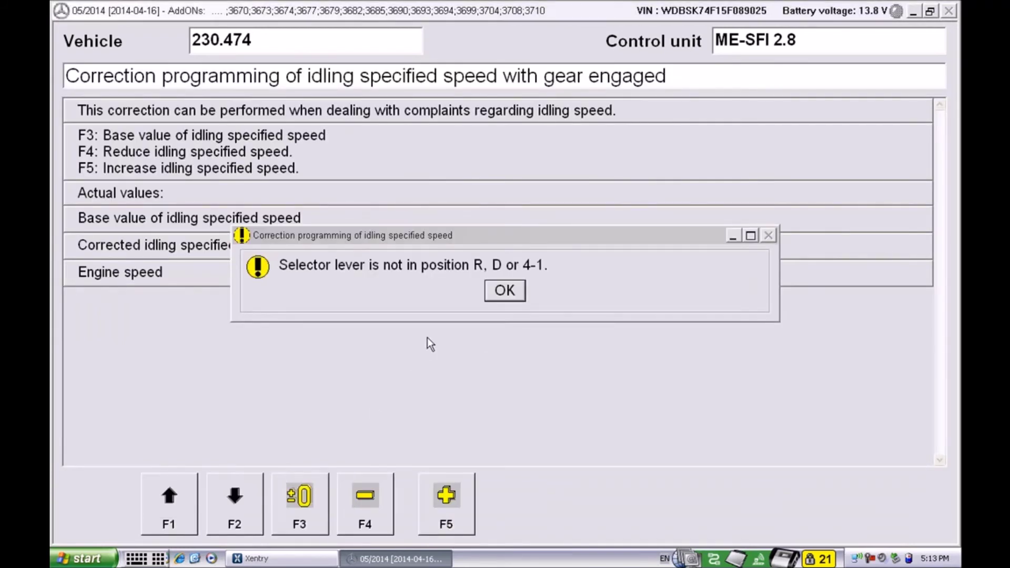
pyautogui.click(519, 290)
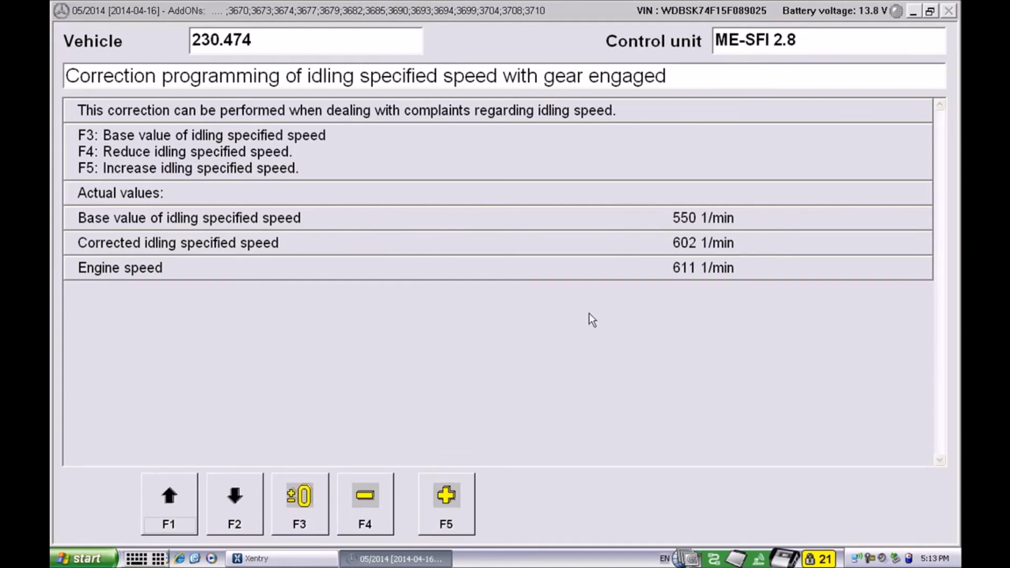
pyautogui.click(313, 504)
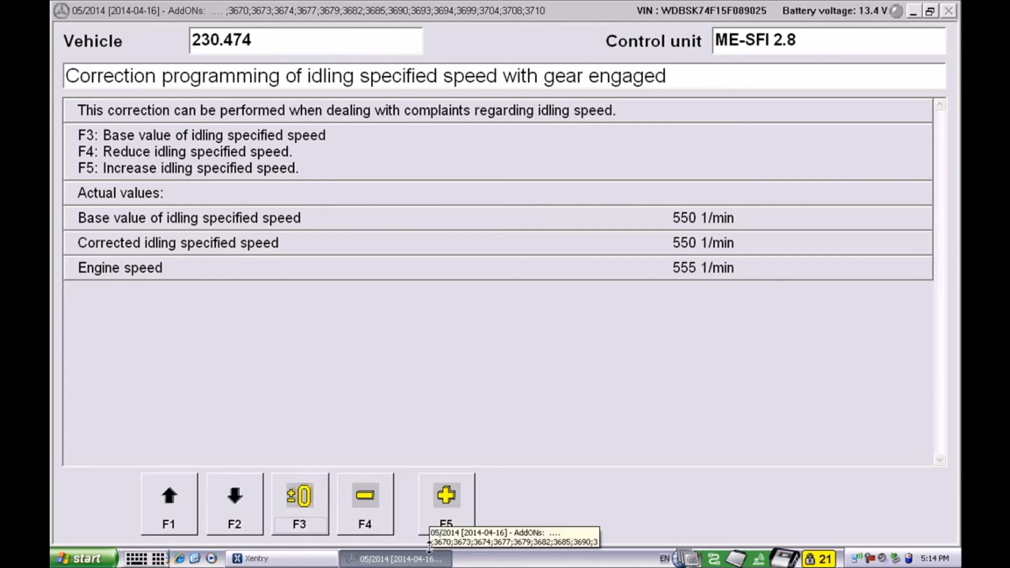
# Step: Increase the corrected idling specified speed with gear engaged to 586 1/min
pyautogui.click(438, 511)
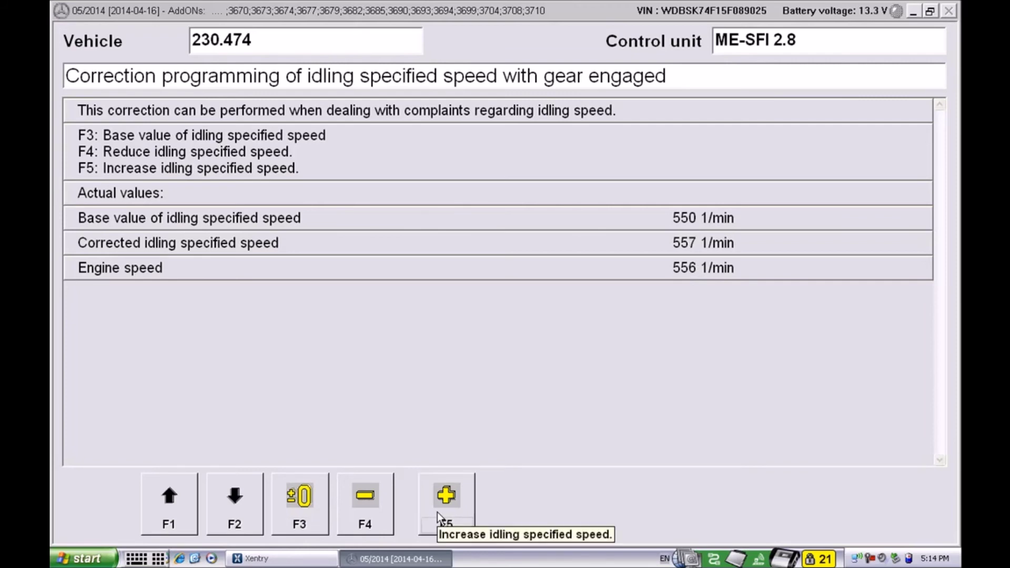
pyautogui.click(437, 512)
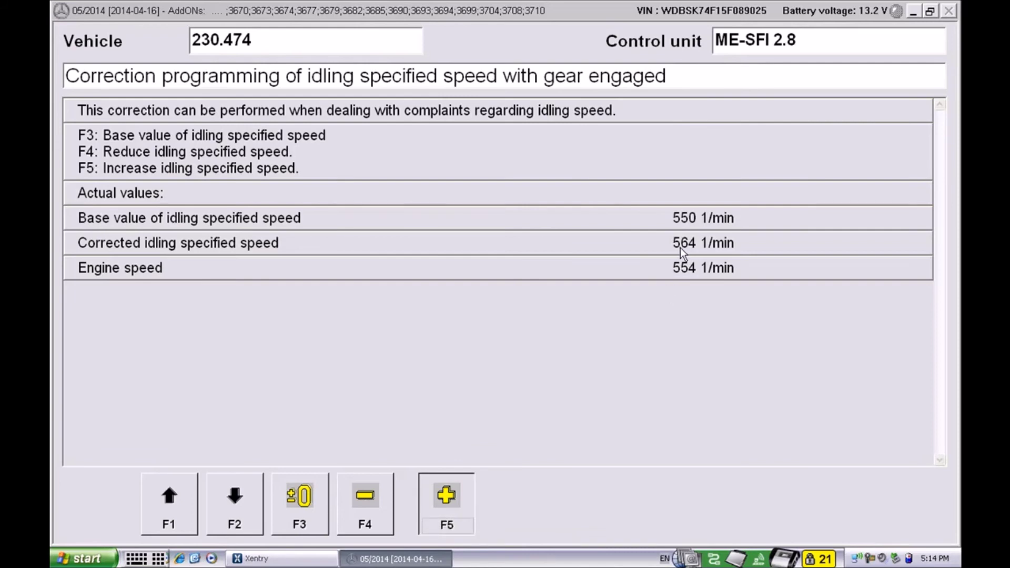
pyautogui.press('F5')
pyautogui.press('F5')
pyautogui.press('F5')
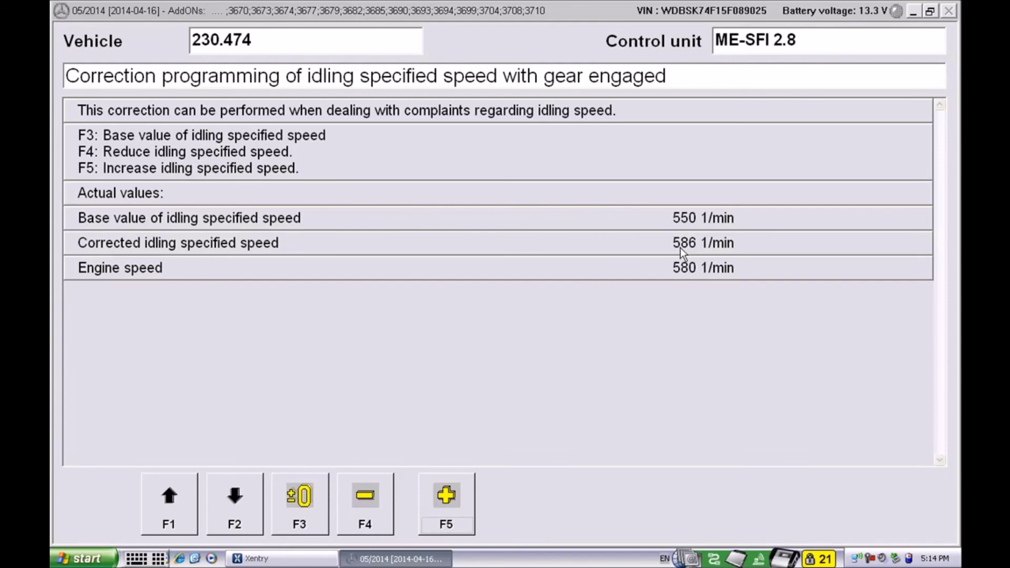
# Step: Raise the gear-engaged corrected idling speed by two more increments, lower it by one, and return to the correction programming list
pyautogui.press('F5')
pyautogui.press('F5')
pyautogui.press('F4')
pyautogui.click(186, 495)
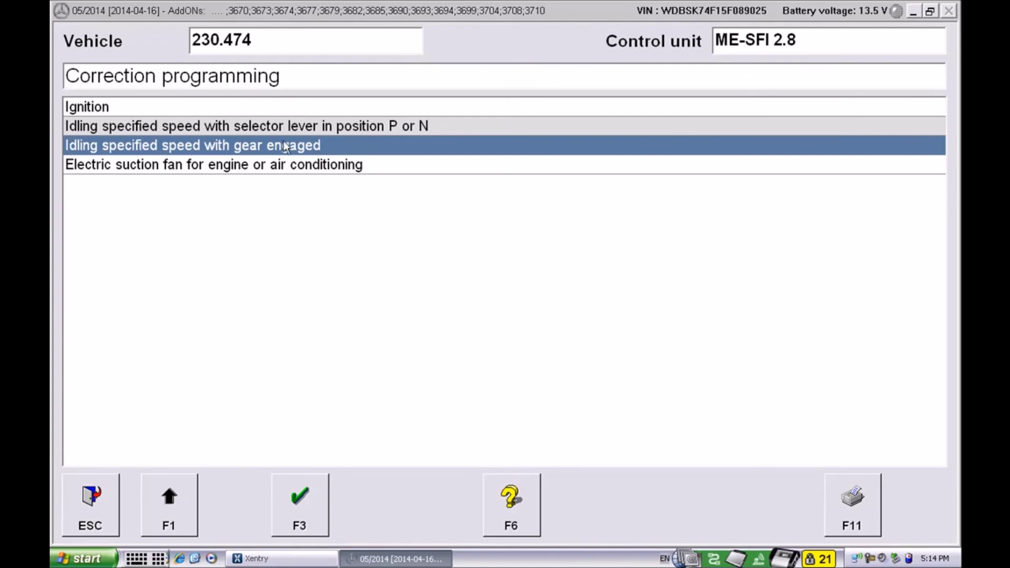
# Step: Reopen the idling speed correction for selector lever position P or N to check its corrected and actual engine speed, and leave it
pyautogui.doubleClick(353, 124)
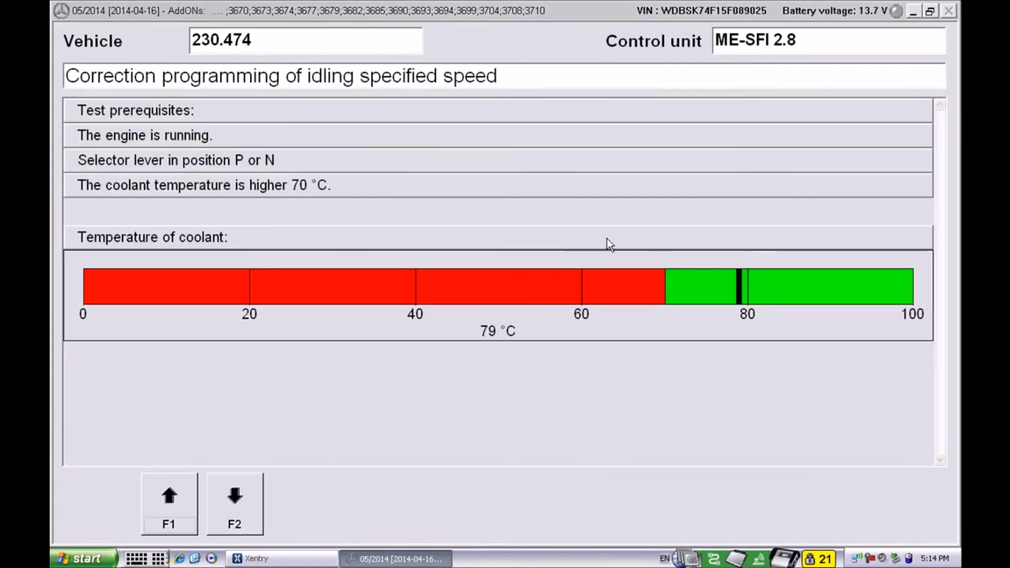
pyautogui.press('F2')
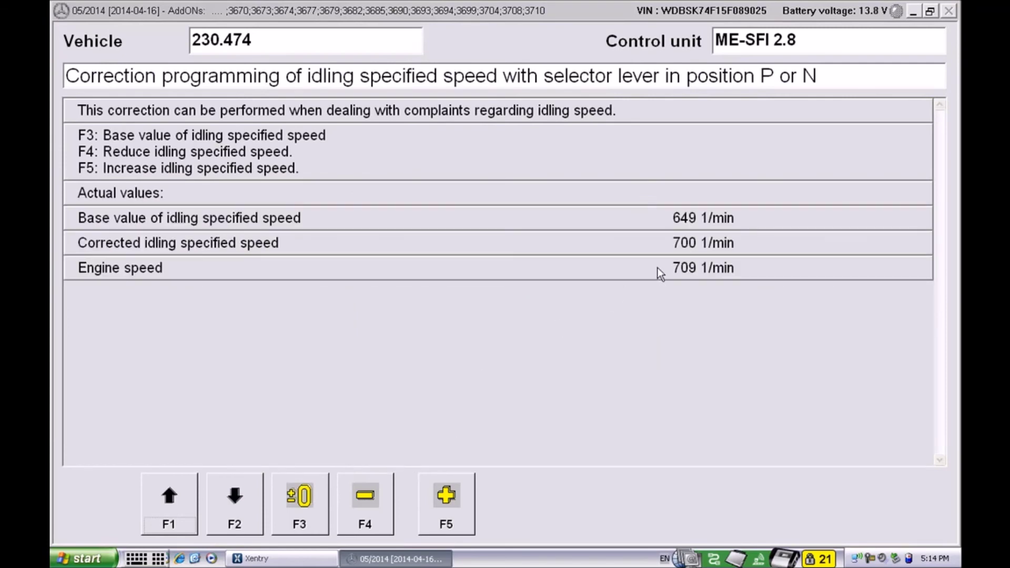
pyautogui.click(157, 498)
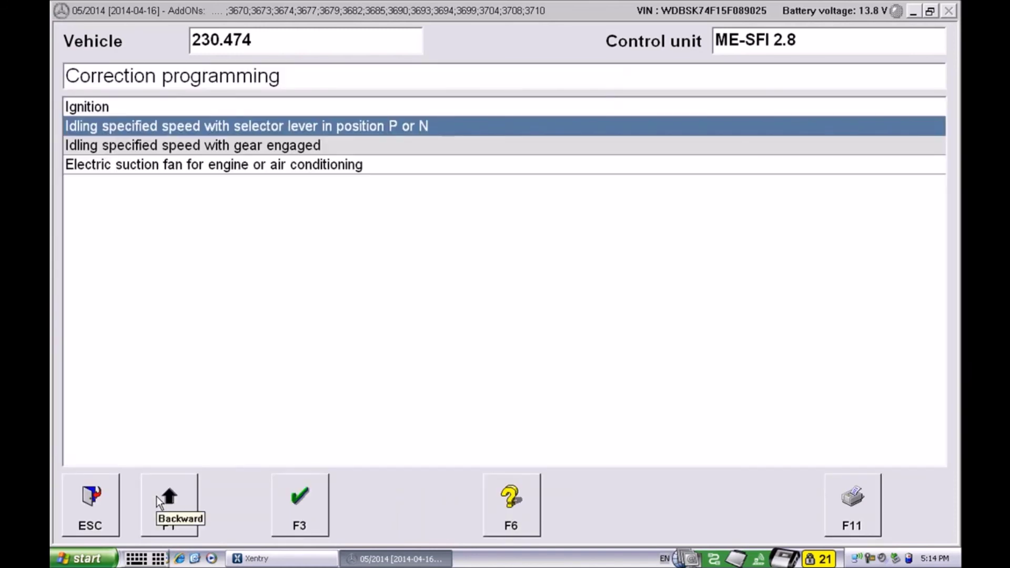
# Step: Leave correction programming and exit the control unit adaptations of ME-SFI 2.8
pyautogui.click(157, 498)
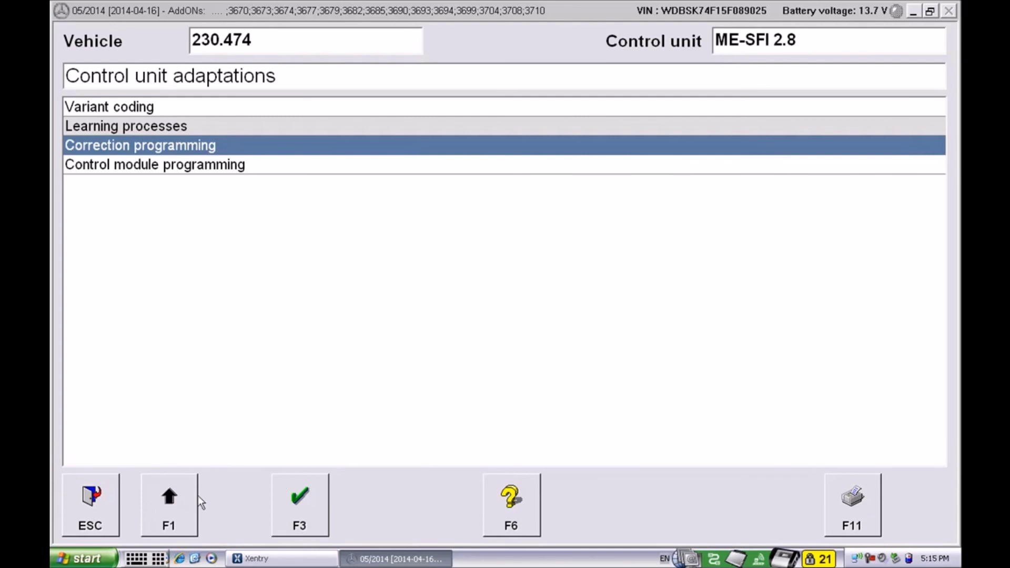
pyautogui.click(180, 499)
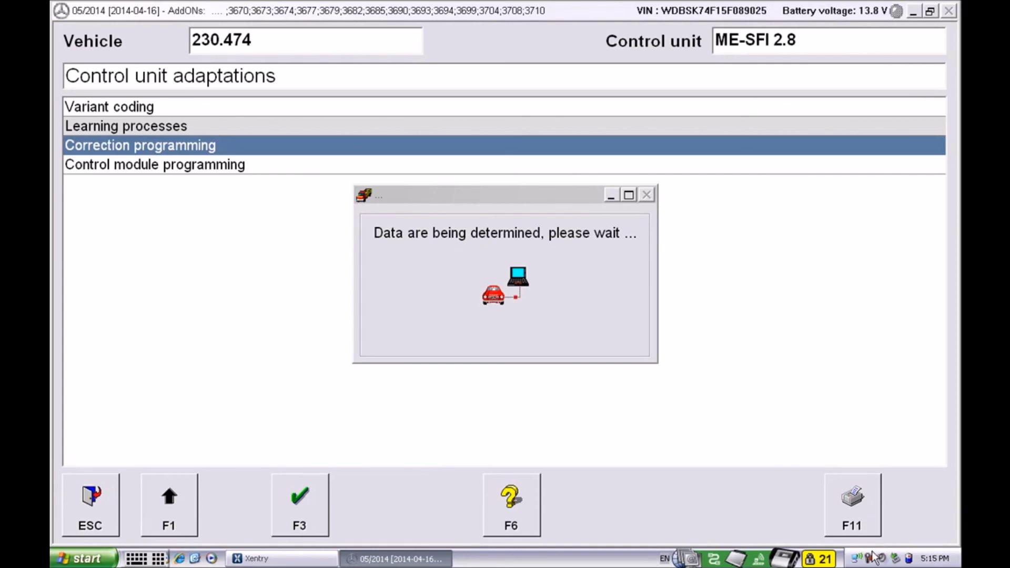
pyautogui.moveTo(861, 564)
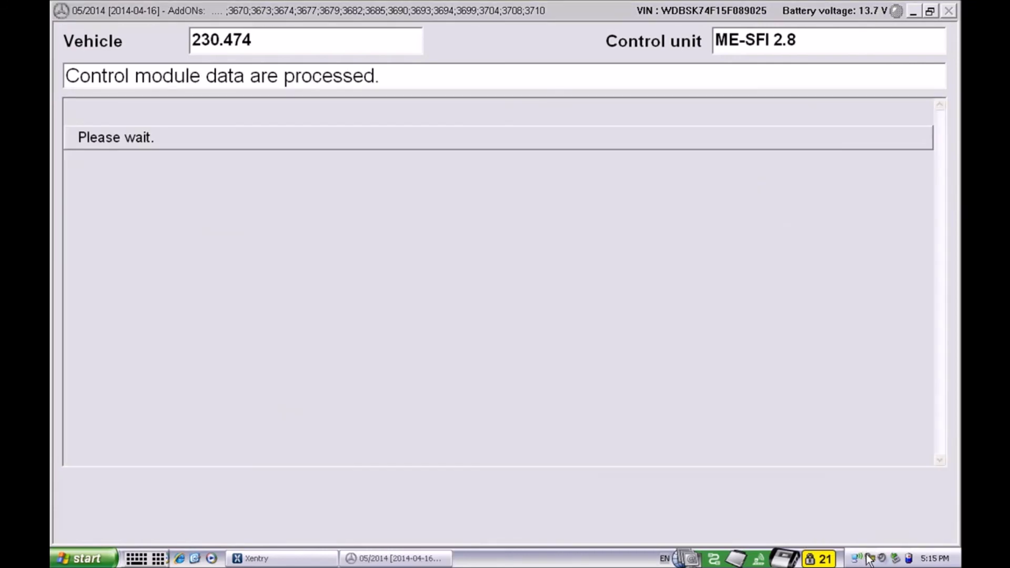
pyautogui.click(869, 560)
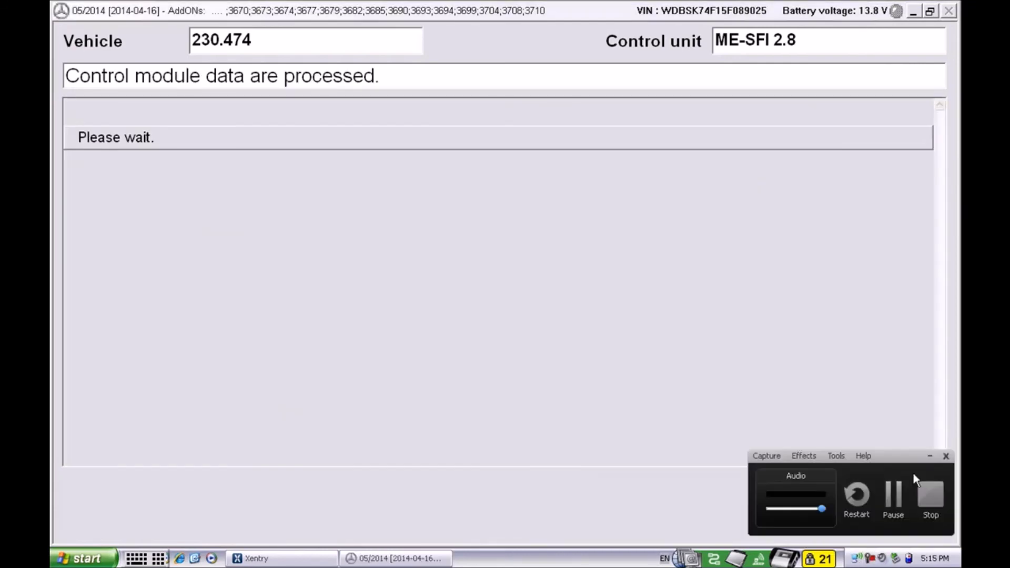